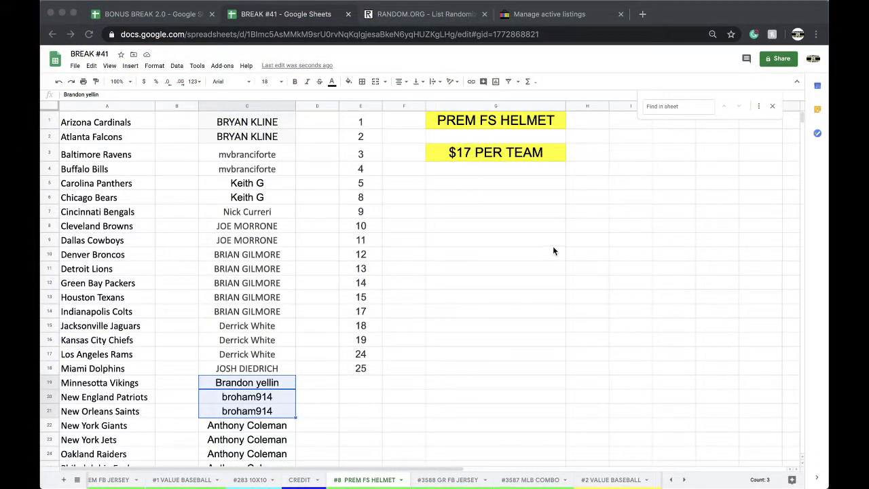
Copy the spot-number column E and reload a blank RANDOM.ORG List Randomizer.
left_click(361, 106)
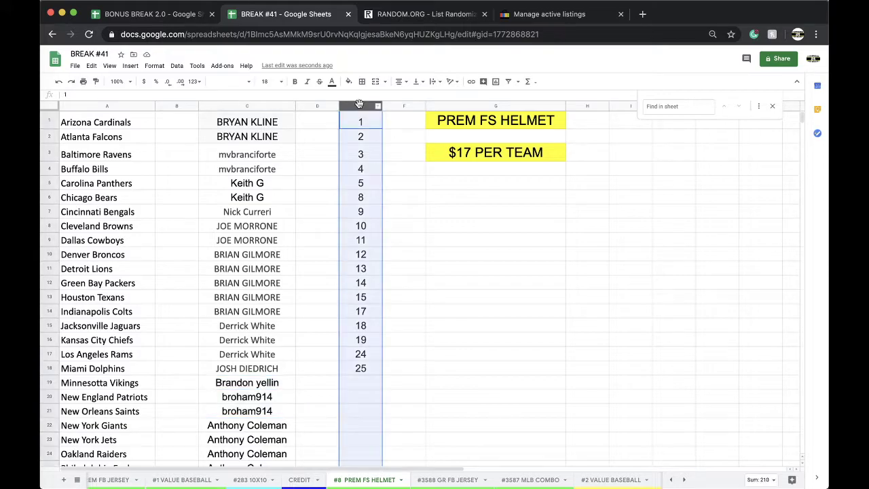
left_click(385, 20)
left_click(149, 34)
key("Return")
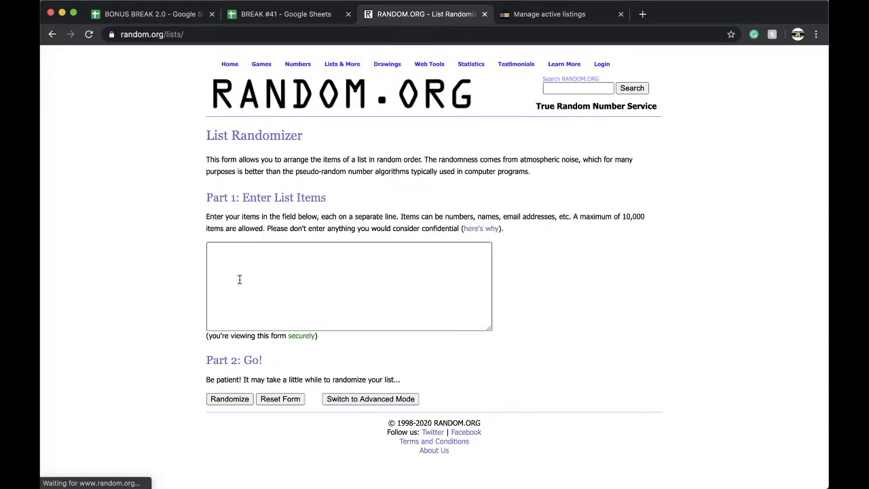
Randomize the 18 spot numbers on RANDOM.ORG, then reshuffle them three more times.
left_click(231, 399)
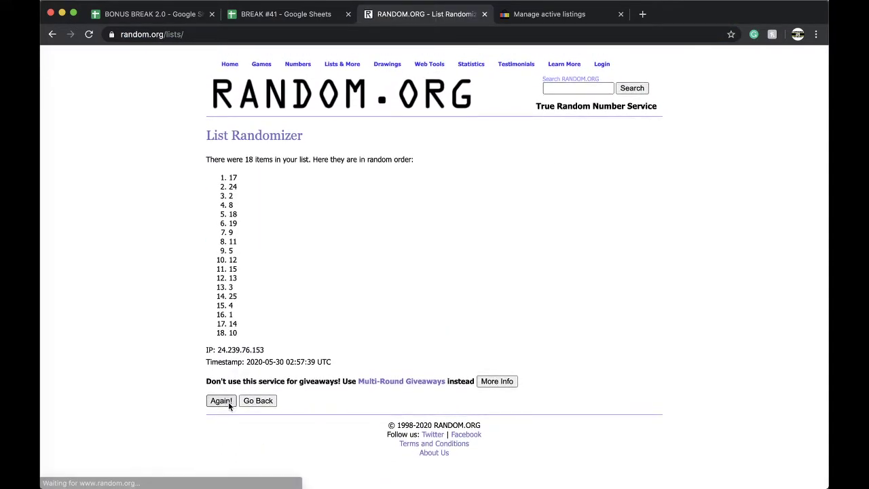
left_click(223, 406)
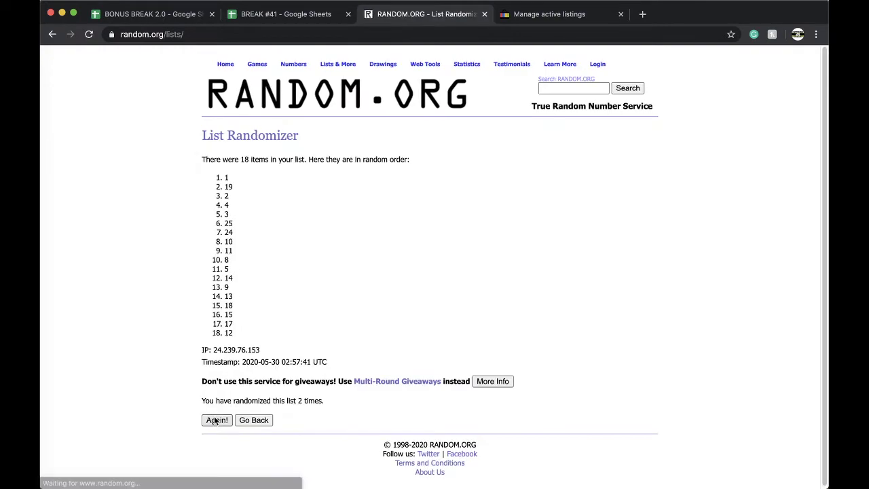
left_click(215, 420)
left_click(215, 420)
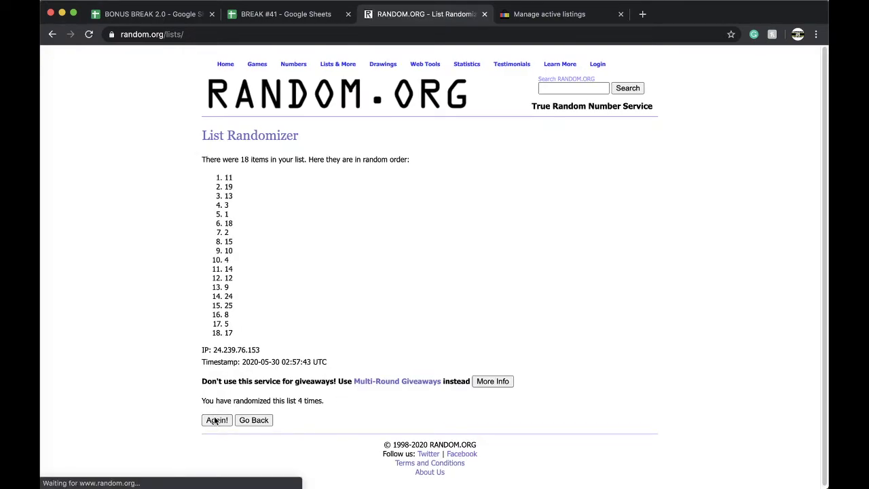
Back in BREAK #41, fill the spot 19 cell E16 yellow.
left_click(286, 15)
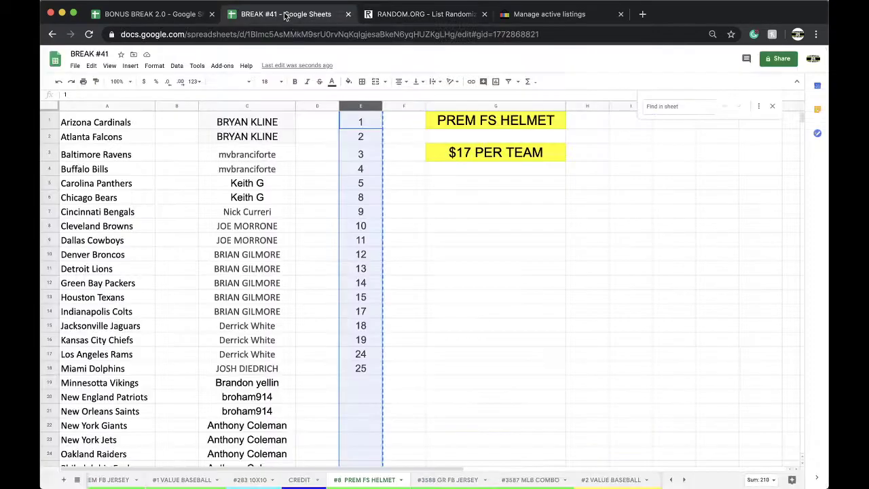
left_click(364, 339)
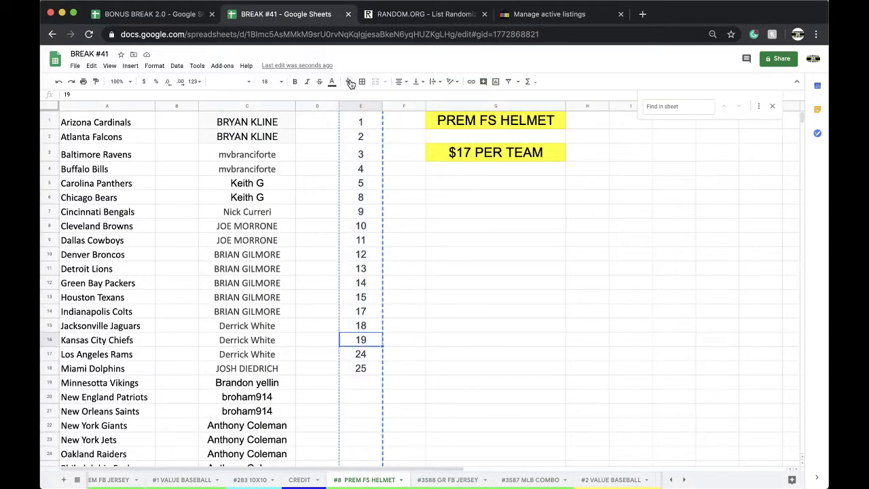
left_click(348, 82)
left_click(379, 121)
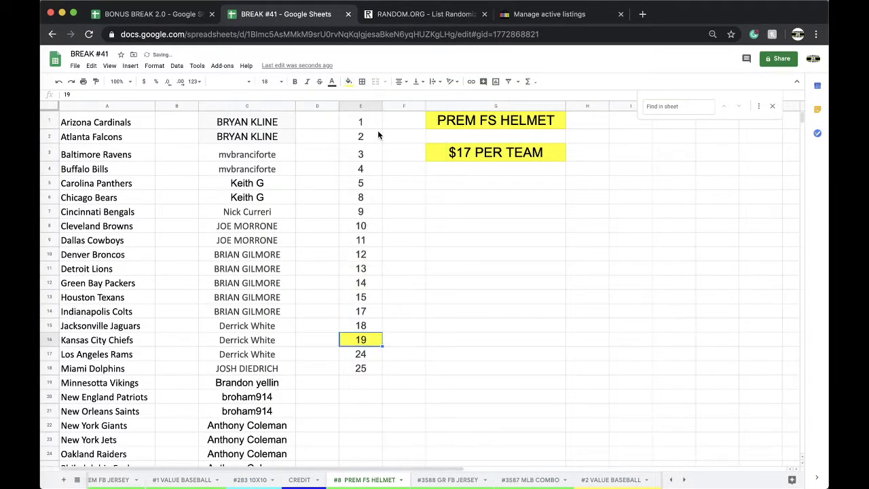
Copy column E's spot numbers into column E of the #9 PREM FS HELMET sheet.
left_click(359, 105)
key("ctrl+c")
scroll(401, 480, "right", 5)
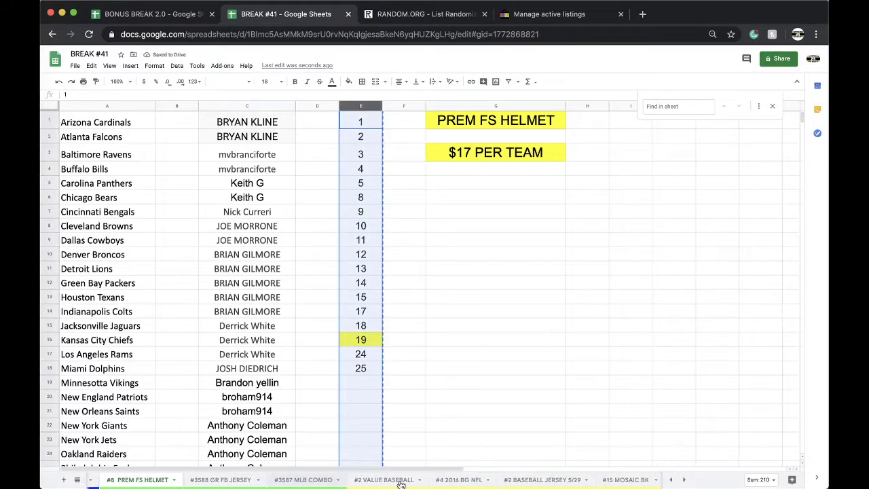
scroll(401, 479, "right", 3)
scroll(475, 479, "right", 3)
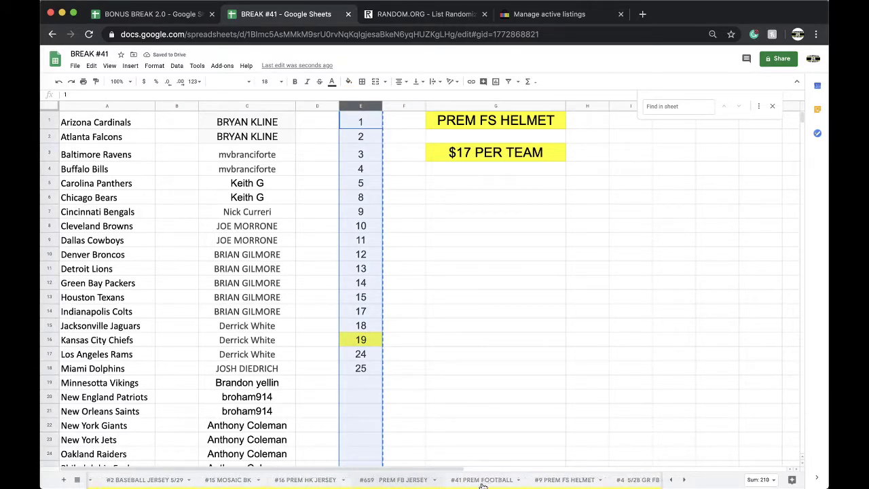
left_click(531, 480)
left_click(357, 121)
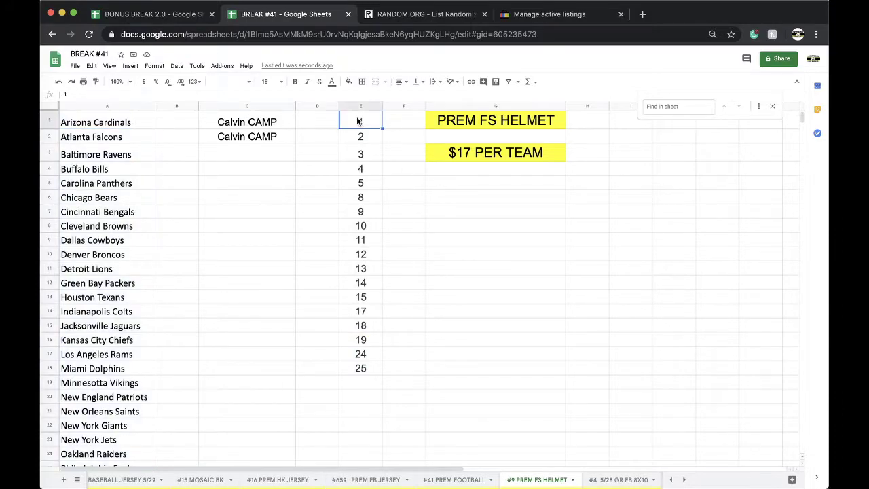
key("ctrl+v")
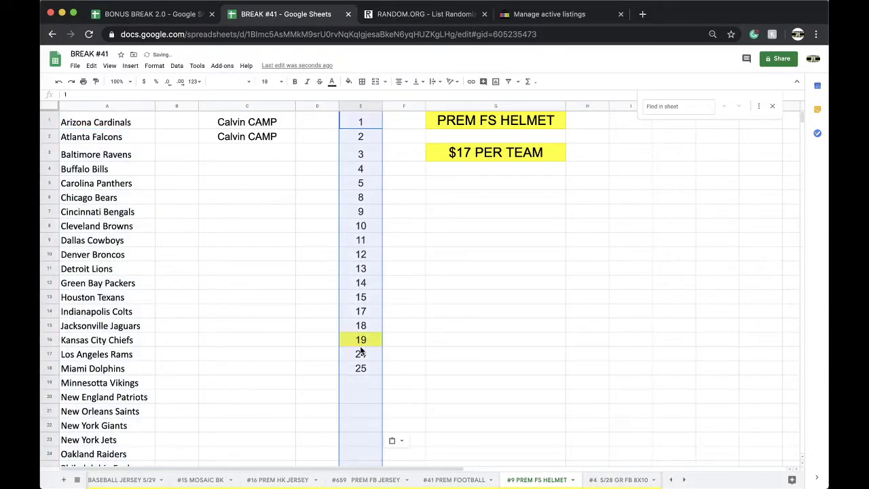
Move spots 24 and 25 up so they replace spot 19 in E16.
left_click_drag(361, 353, 364, 368)
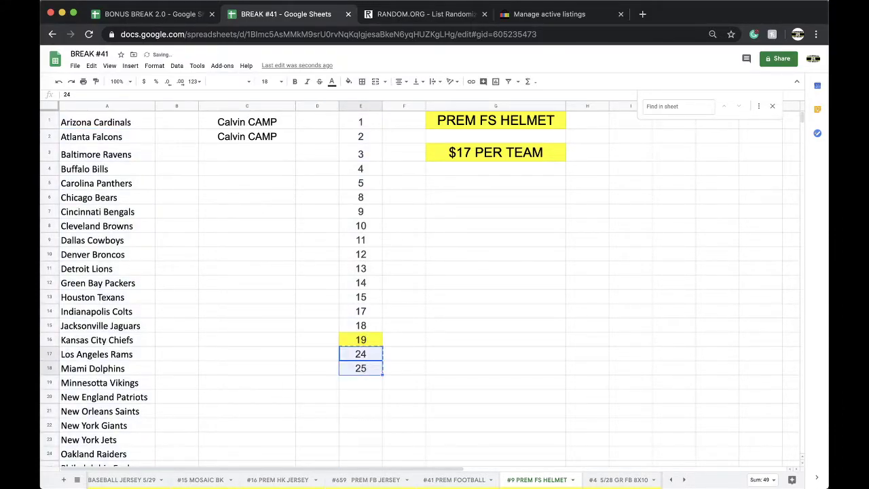
key("Delete")
left_click(358, 332)
key("ctrl+v")
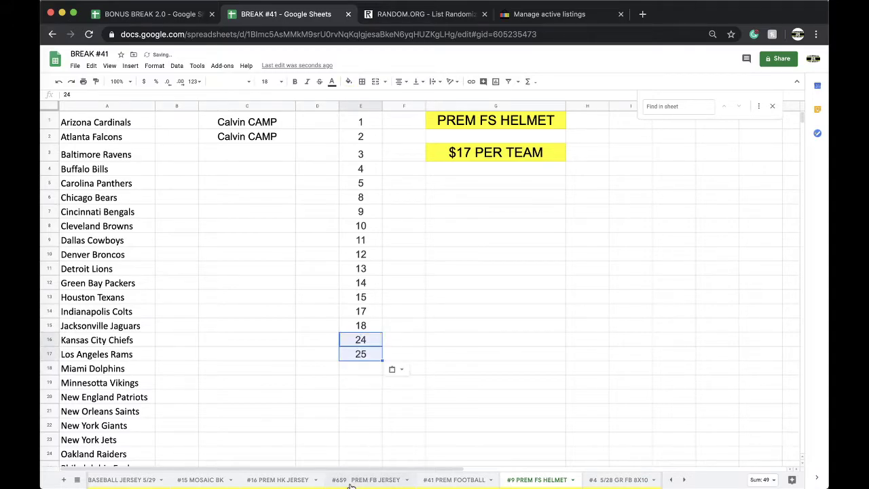
scroll(350, 480, "down", 3)
left_click(299, 480)
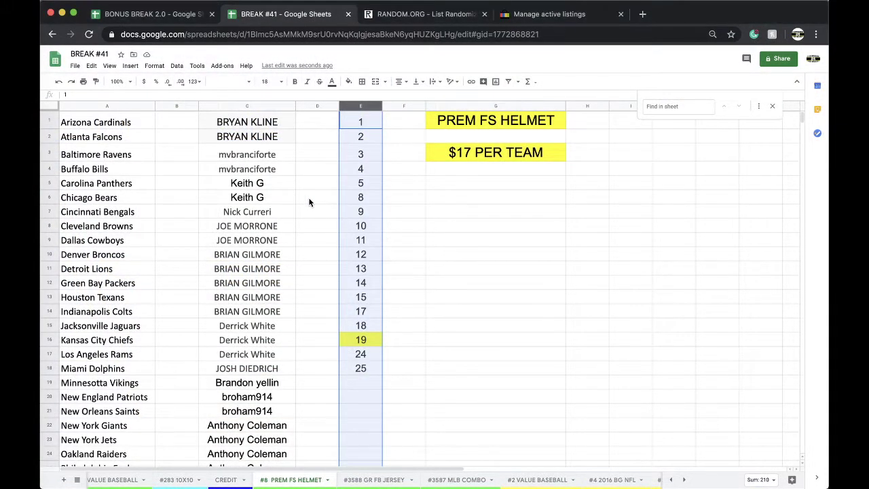
Scroll through the list and copy the whole buyer-name column C.
scroll(309, 201, "down", 1)
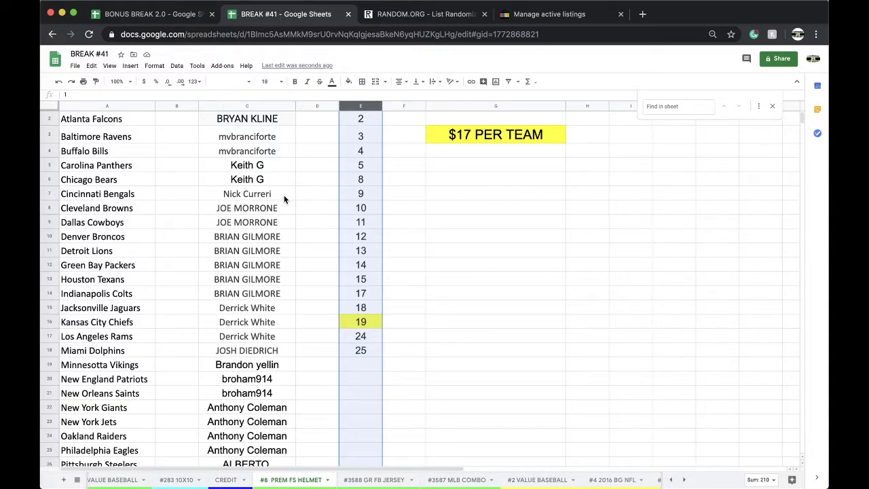
scroll(264, 231, "down", 2)
scroll(265, 231, "down", 3)
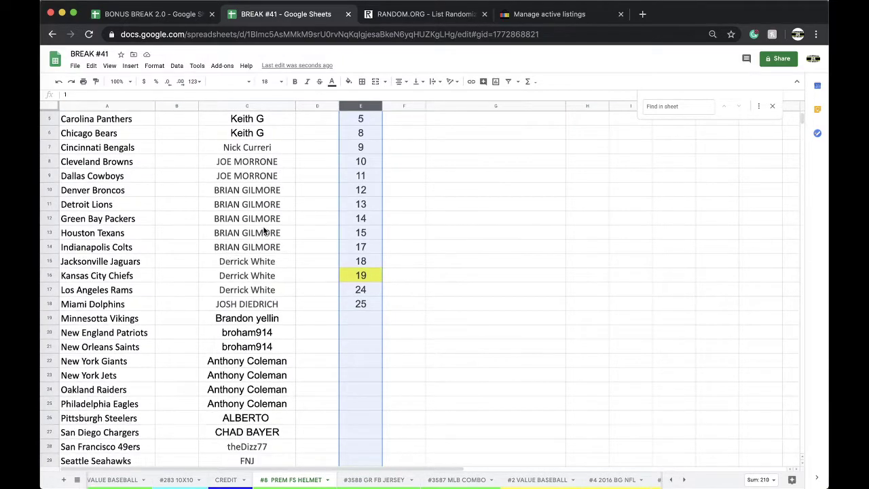
scroll(265, 232, "down", 4)
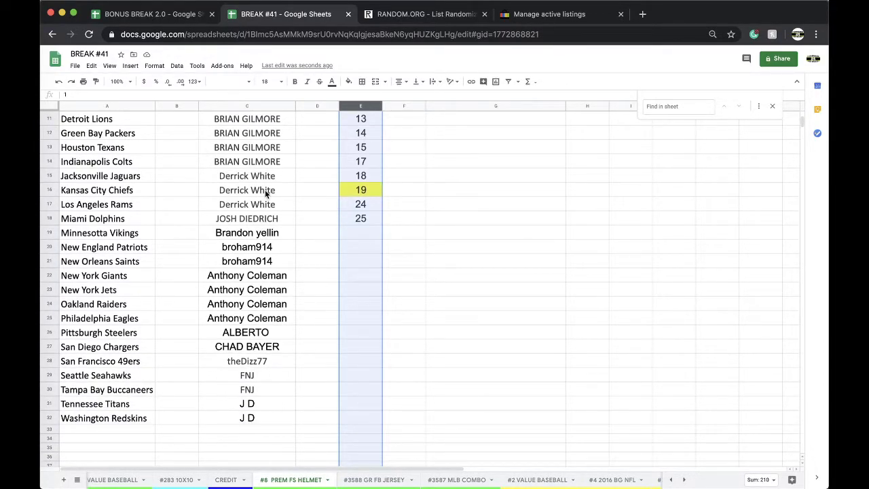
left_click(236, 106)
key("ctrl+c")
scroll(238, 188, "up", 10)
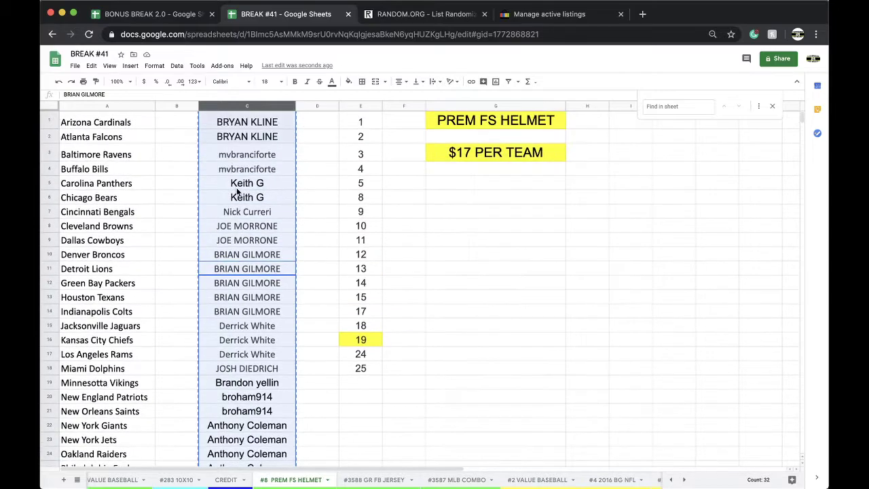
Reload a blank RANDOM.ORG List Randomizer and paste the buyer names into it.
left_click(400, 21)
left_click(153, 34)
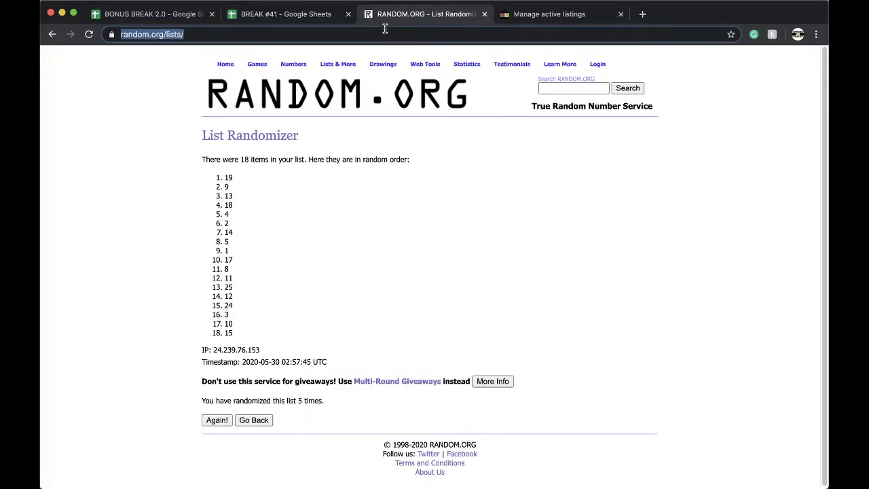
key("Return")
left_click(239, 265)
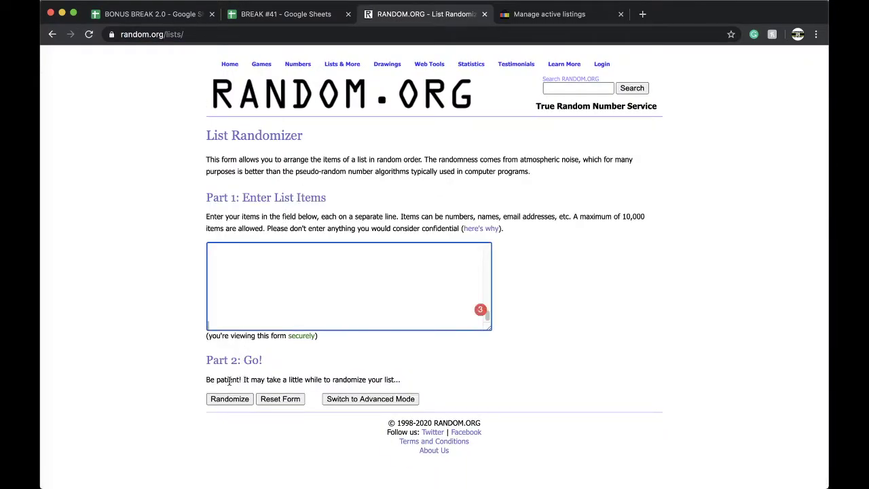
Randomize the 32 buyer names and reshuffle them three more times.
left_click(216, 400)
scroll(221, 419, "down", 3)
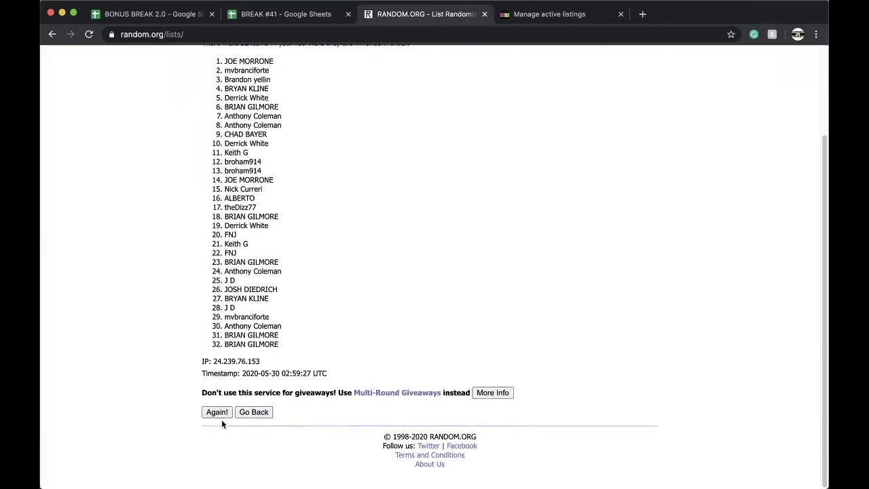
left_click(213, 416)
scroll(213, 419, "down", 5)
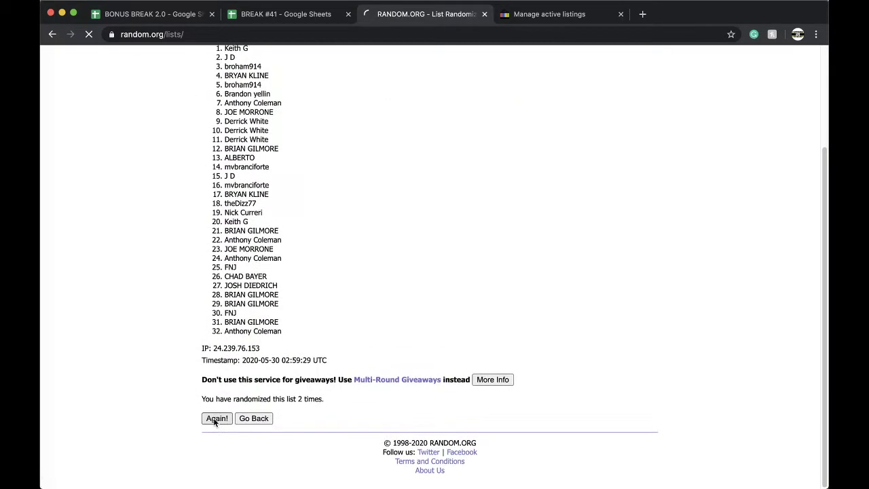
left_click(213, 417)
scroll(214, 419, "down", 5)
left_click(214, 418)
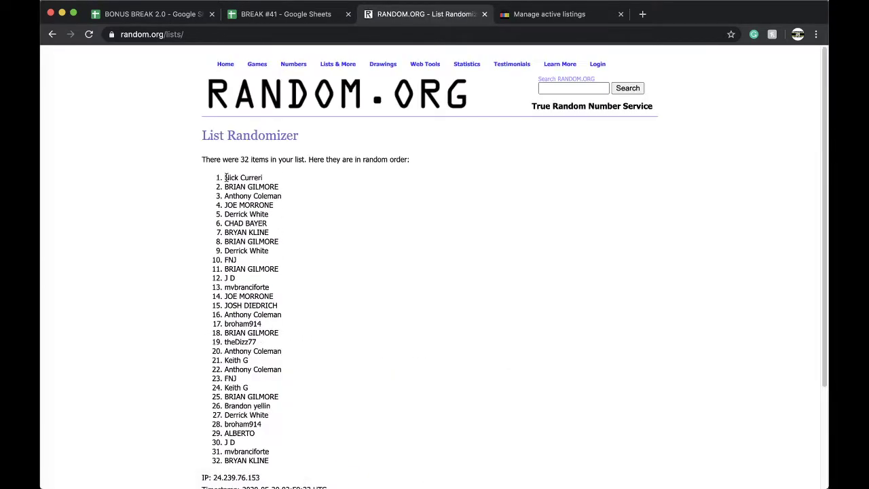
Select all 32 randomized names and return to the BREAK #41 spreadsheet.
mouse_move(224, 175)
left_mouse_down()
mouse_move(281, 208)
mouse_move(299, 325)
left_mouse_up()
scroll(281, 208, "down", 2)
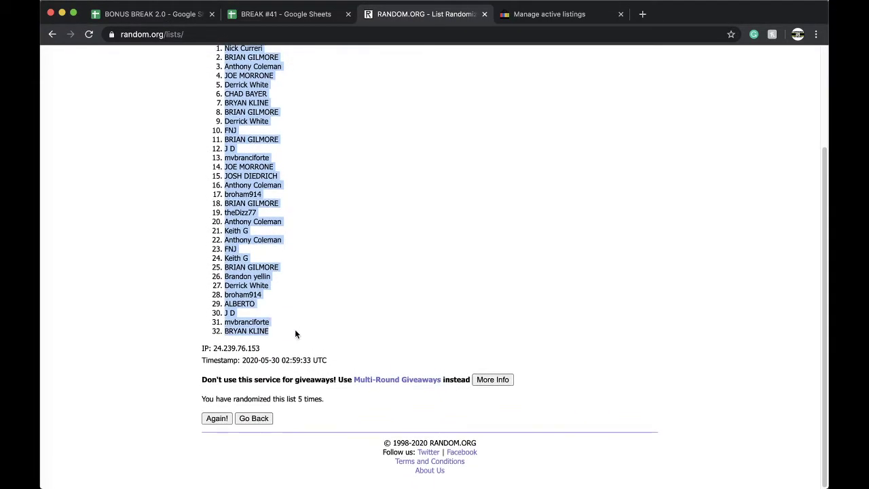
left_click(278, 15)
Paste the randomized names into column B starting at B1, at font size 18.
left_click(180, 123)
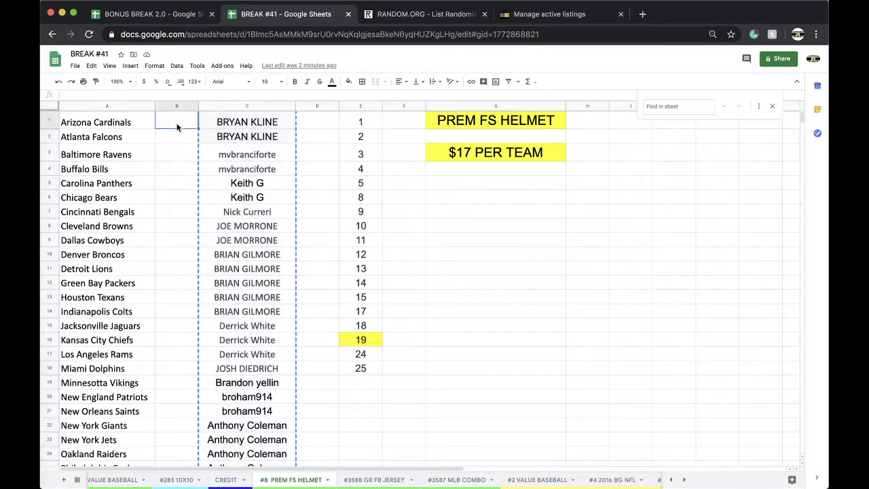
key("super+v")
left_click(265, 81)
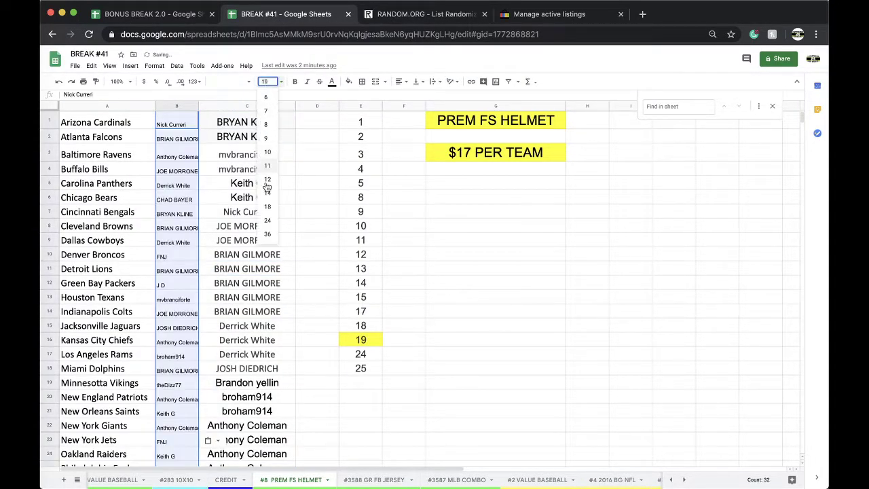
left_click(263, 212)
Widen column B and sort the sheet A→Z by column B.
left_click_drag(198, 105, 234, 105)
left_click(177, 66)
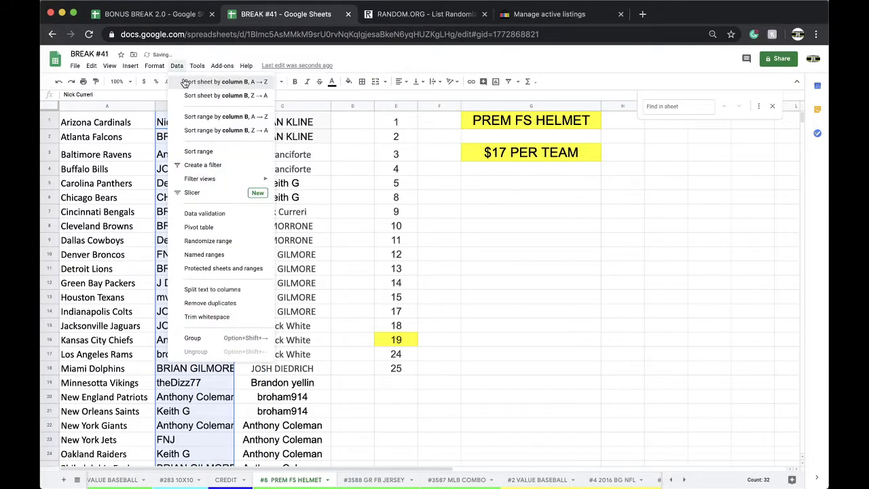
left_click(207, 122)
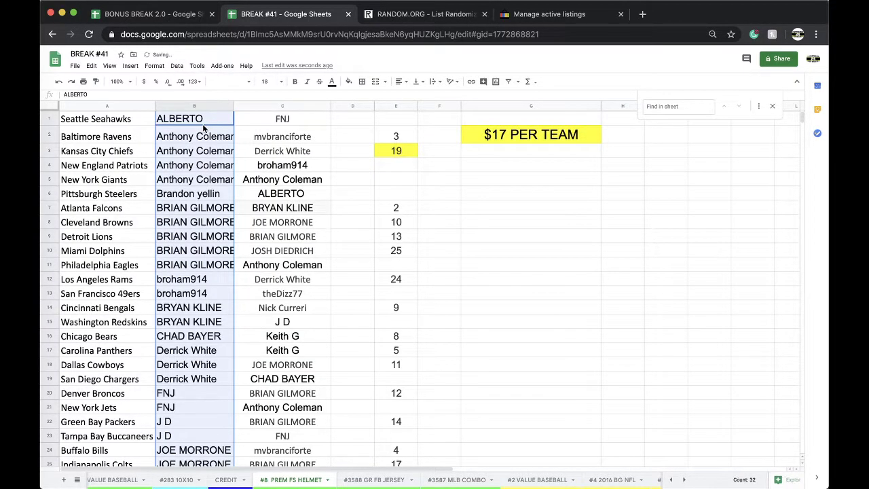
Widen column B to fit full names, then scroll through the sorted list and back up.
left_click_drag(233, 106, 259, 107)
left_click(218, 181)
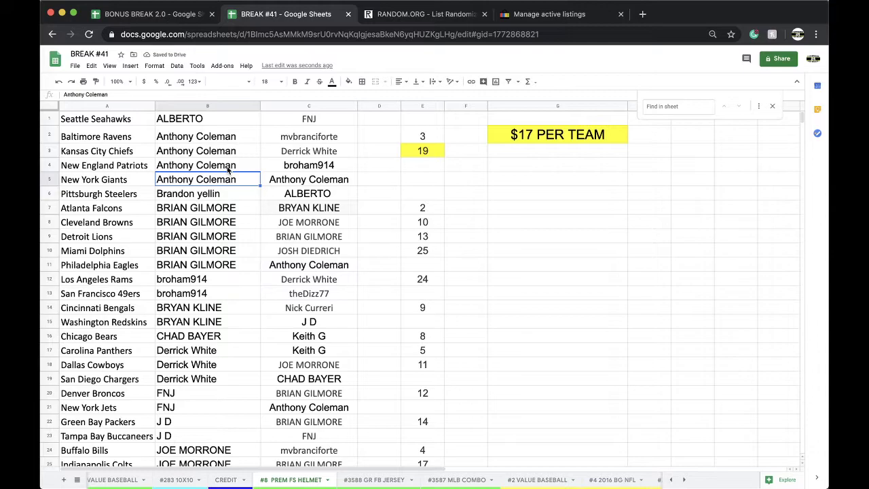
scroll(210, 178, "down", 2)
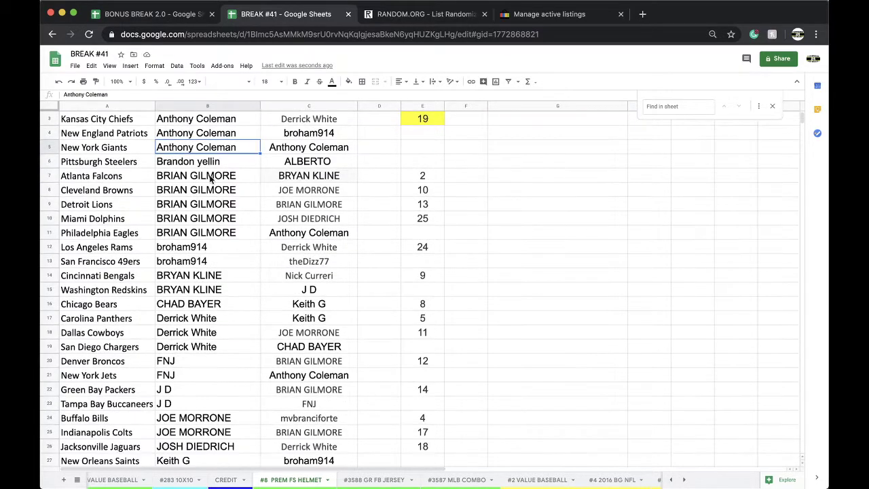
scroll(210, 178, "down", 2)
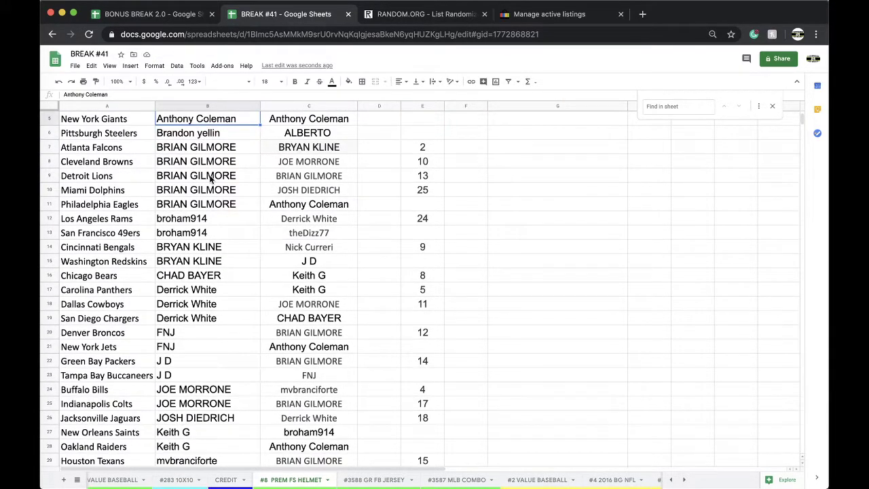
scroll(210, 178, "down", 2)
scroll(210, 178, "down", 1)
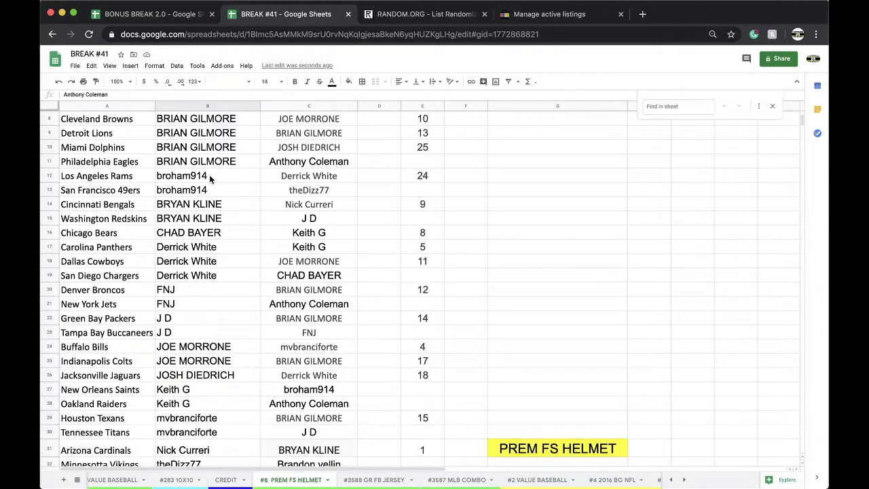
scroll(209, 178, "down", 2)
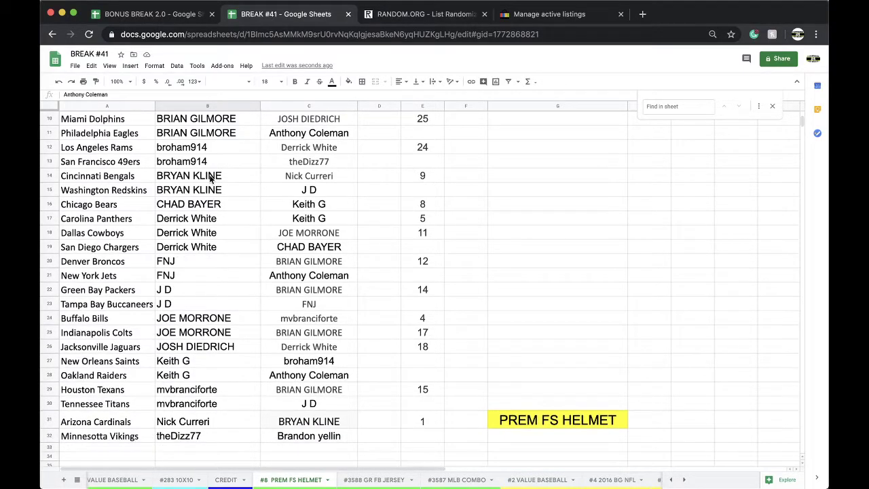
scroll(211, 178, "down", 3)
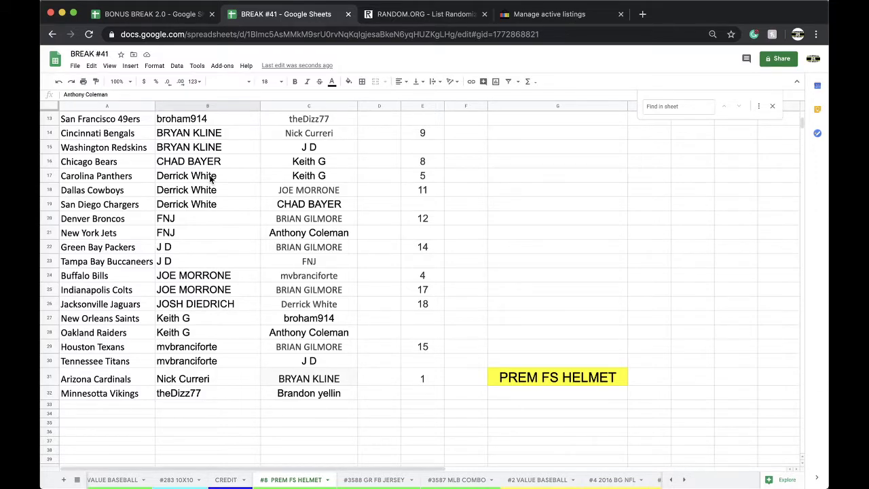
scroll(211, 178, "down", 1)
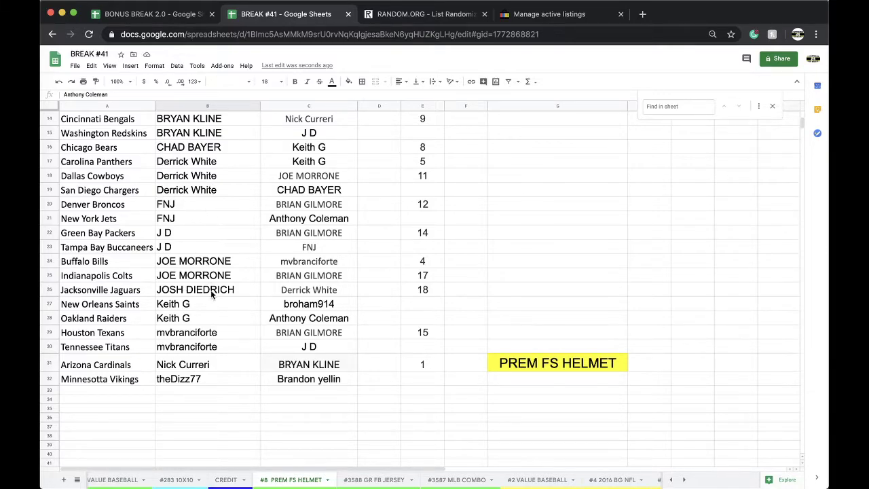
scroll(211, 290, "up", 5)
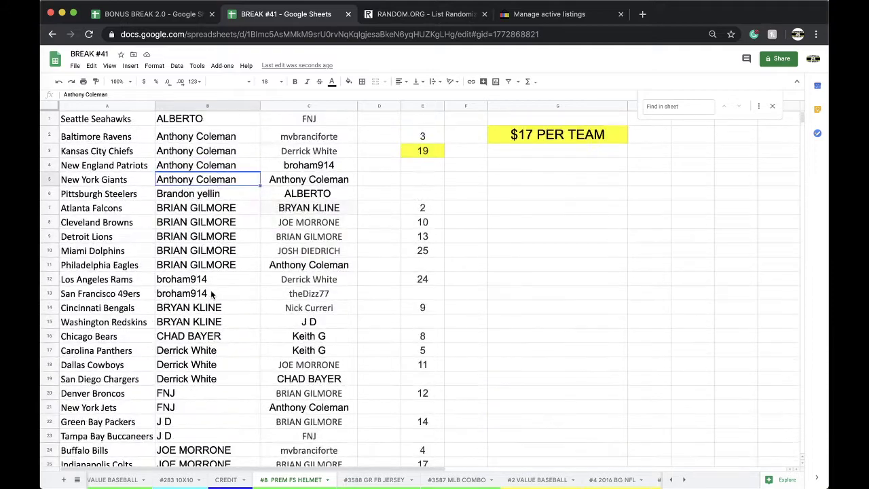
Move the #4 2016 BG NFL sheet ahead of #2 VALUE BASEBALL.
left_click(350, 480)
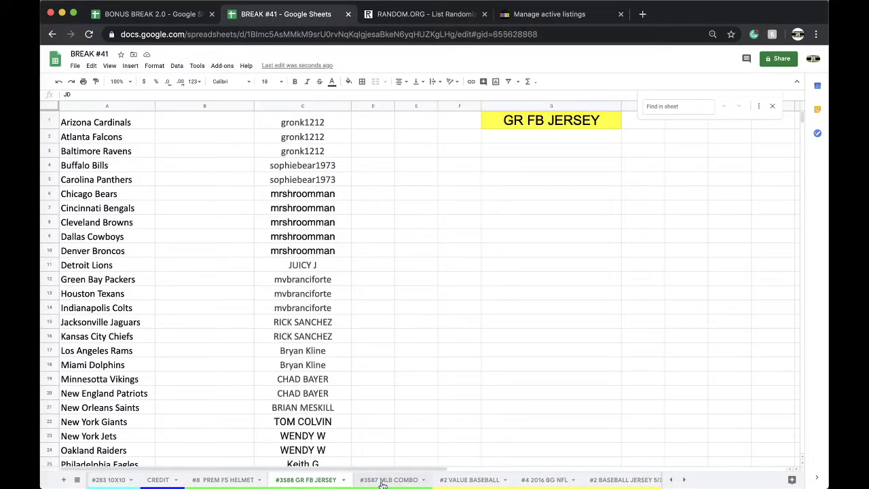
left_click(382, 482)
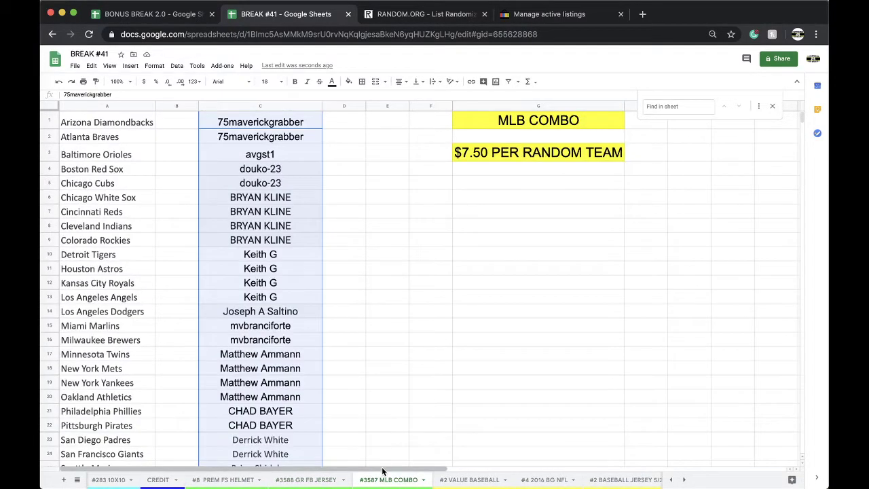
left_click(459, 482)
scroll(516, 469, "down", 2)
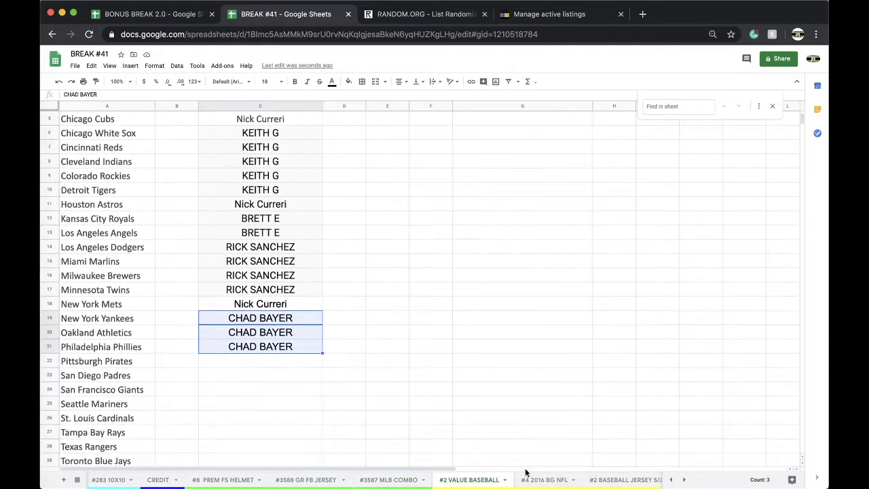
left_click(541, 480)
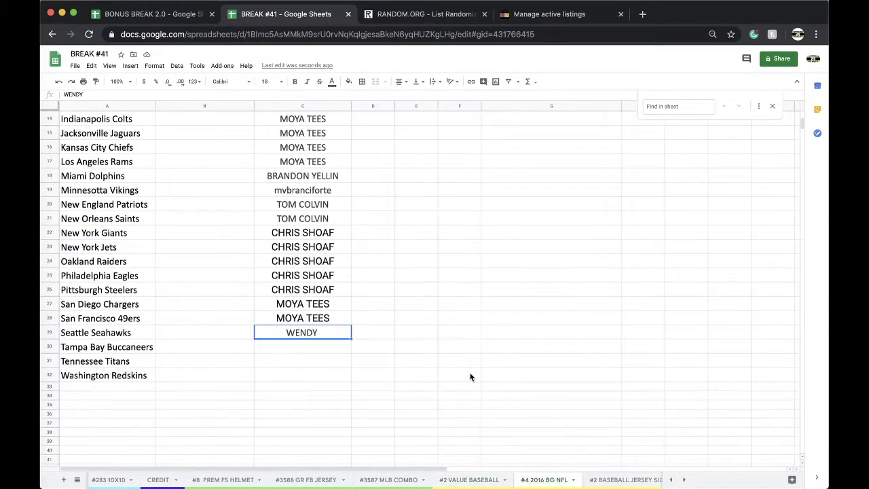
left_click_drag(527, 474, 470, 481)
Move the #2 BASEBALL JERSEY 5/29 and #15 MOSAIC BK sheets further forward.
left_click(534, 483)
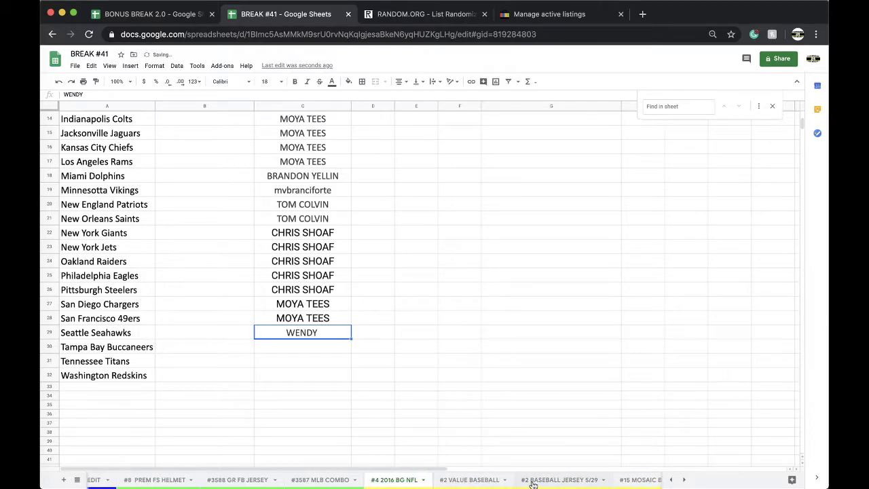
left_click_drag(534, 483, 461, 483)
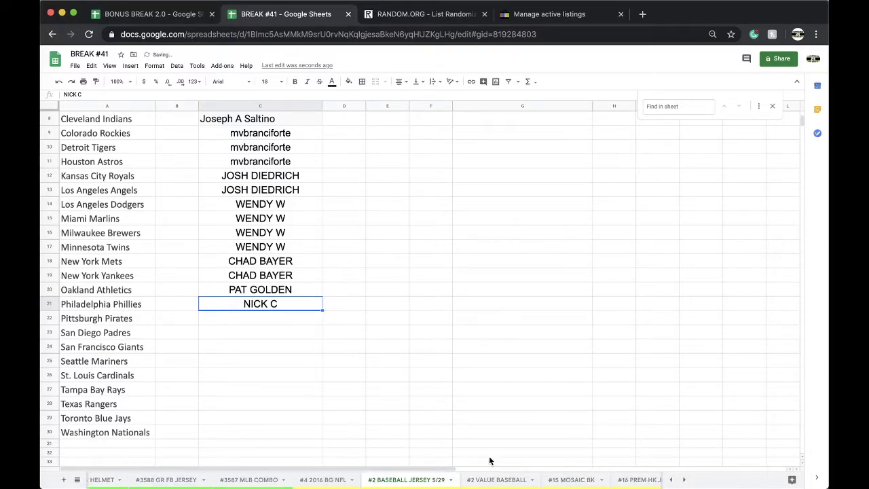
left_click(573, 481)
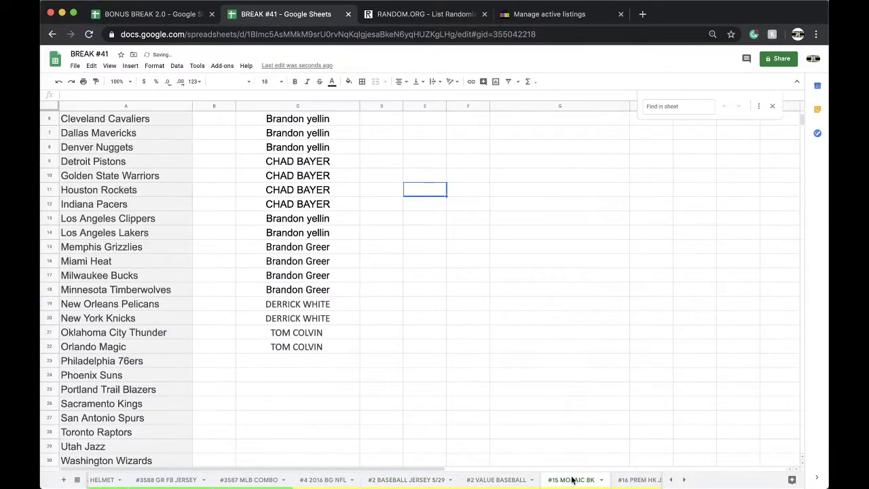
left_click_drag(573, 481, 415, 485)
View #16 PREM HK JERSEY and #659 PREM FB JERSEY, then return to #8 PREM FS HELMET.
left_click(526, 483)
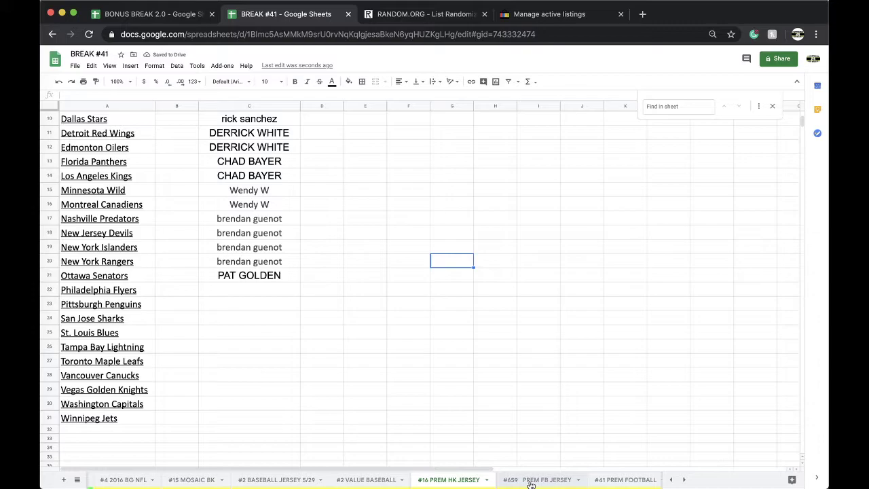
left_click(531, 482)
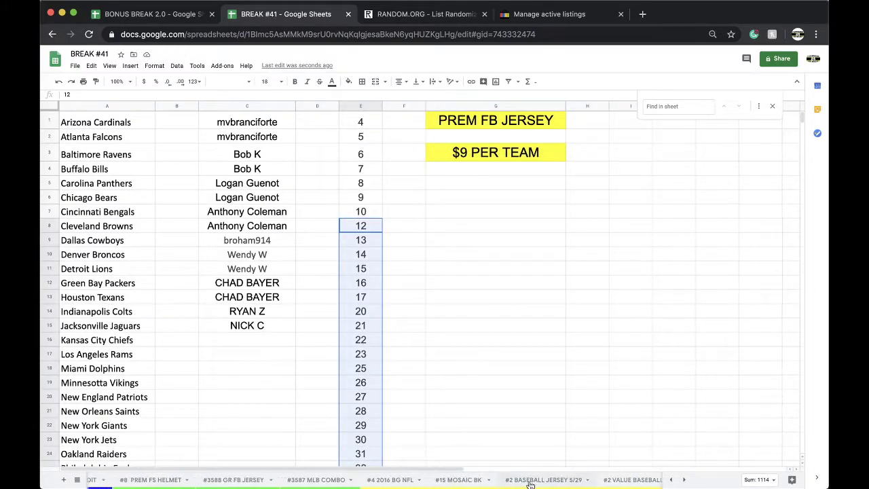
left_click(176, 480)
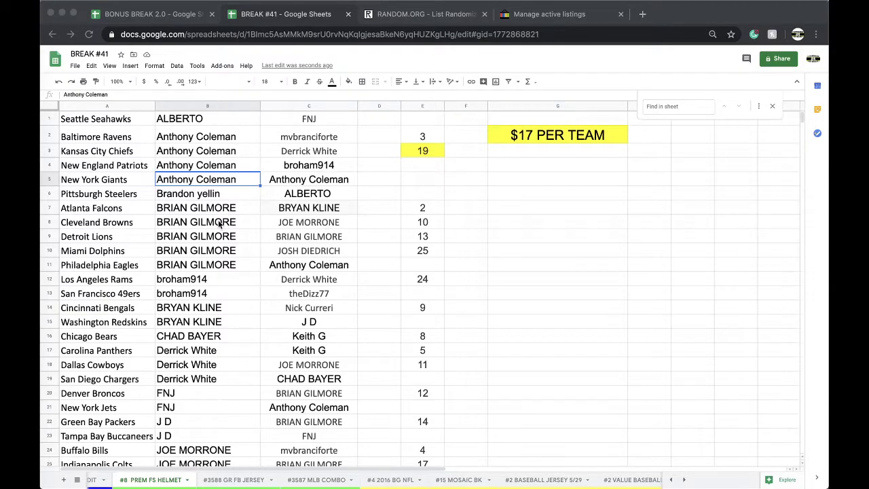
Scroll down and back up through the #8 PREM FS HELMET sorted list to check it.
scroll(219, 224, "down", 2)
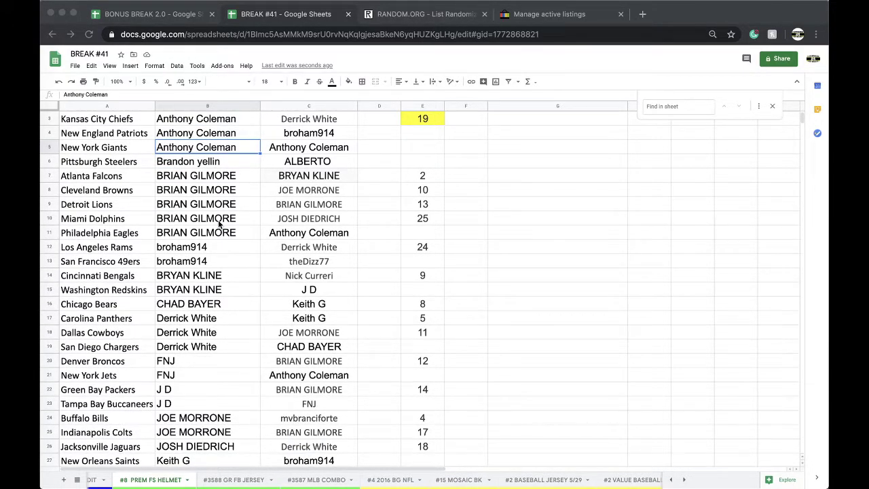
scroll(238, 316, "up", 2)
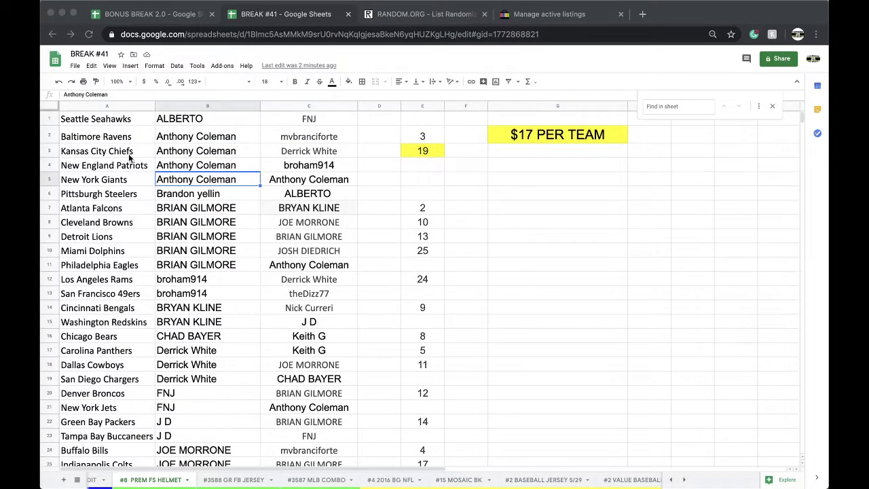
Select team column A and bring up the Data menu's sort commands.
left_click(125, 105)
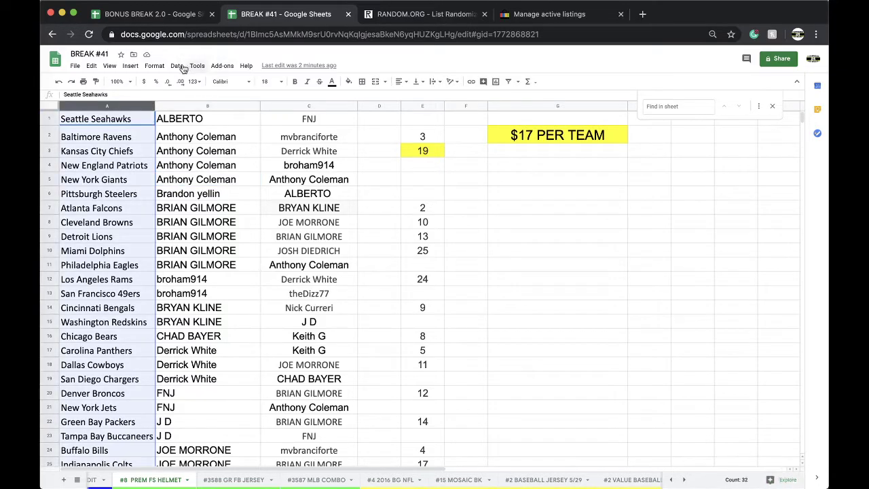
left_click(176, 65)
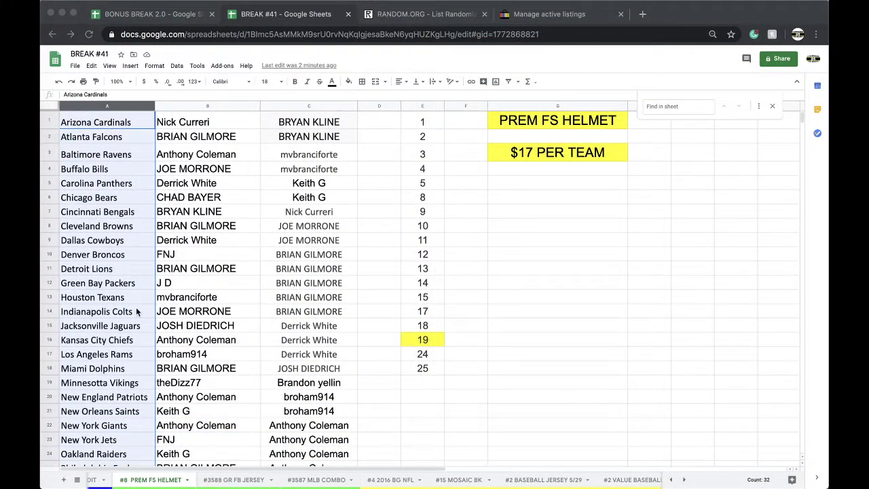
Fill the New York Jets buyer cell B23 green.
left_click(193, 440)
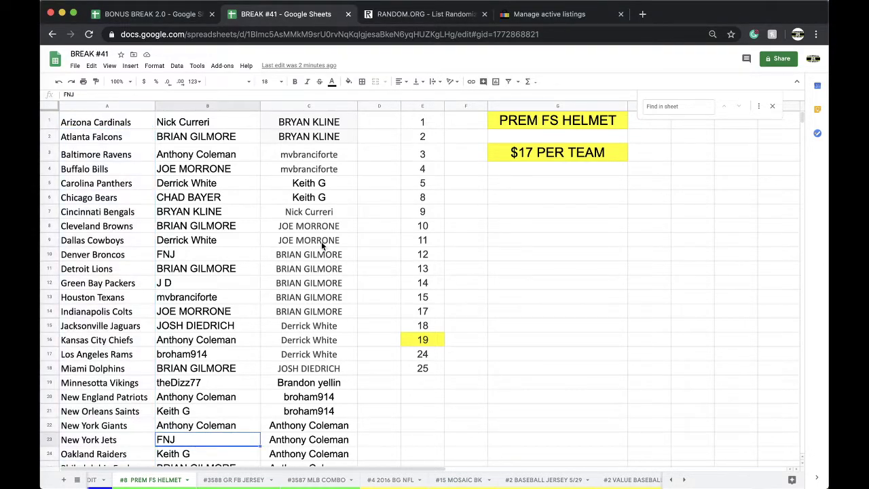
left_click(348, 83)
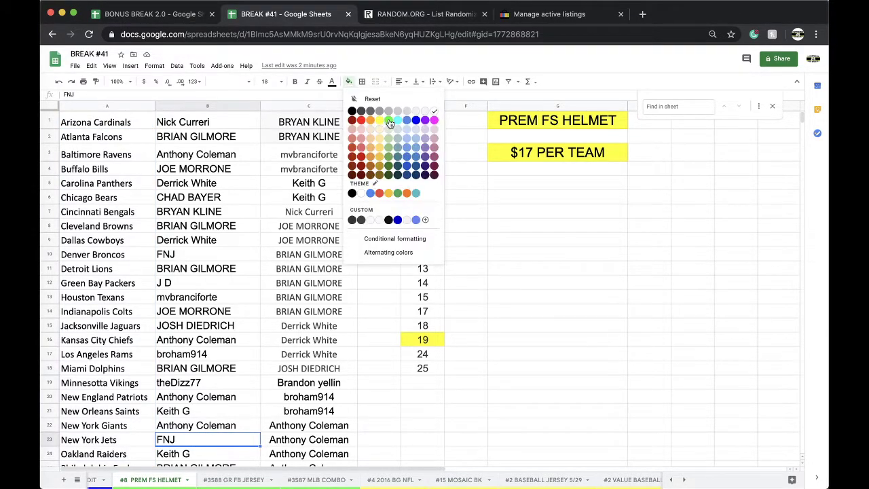
left_click(389, 123)
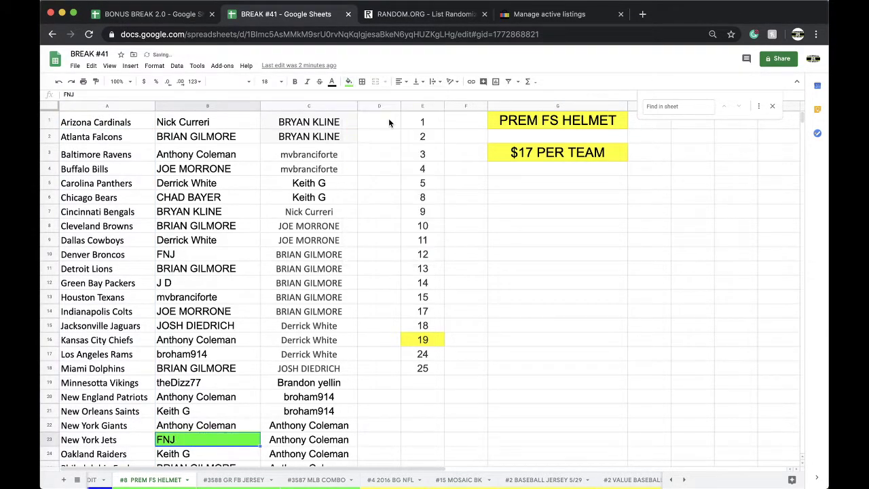
Select the 32 buyer names in column C.
left_click(316, 105)
scroll(336, 268, "down", 5)
scroll(339, 278, "up", 5)
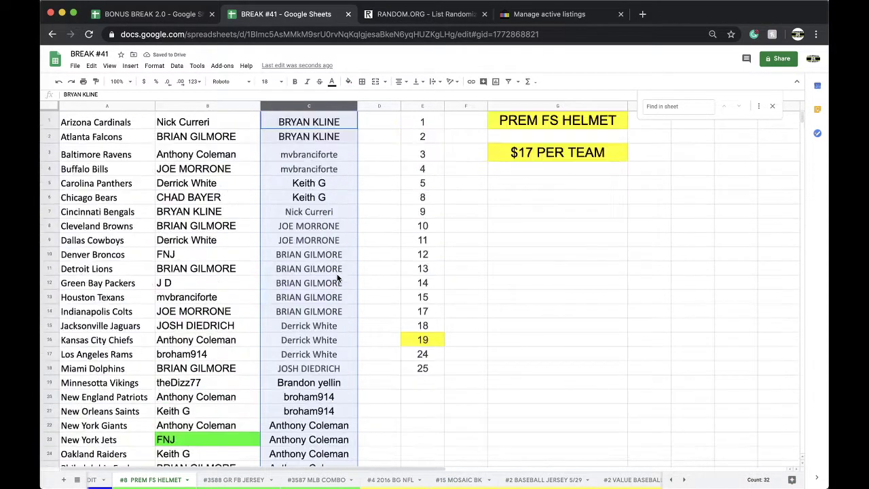
Reload the RANDOM.ORG list randomizer and paste the 32 buyer names into it.
left_click(430, 15)
left_click(390, 35)
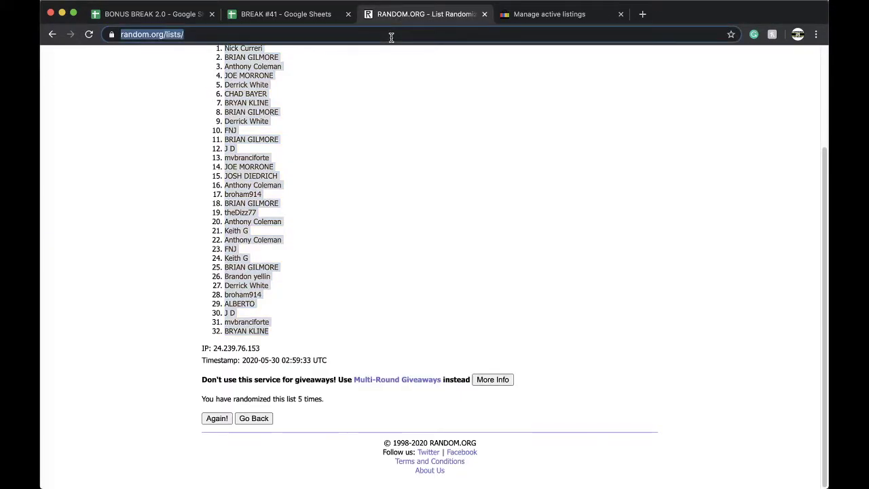
key("Return")
left_click(340, 252)
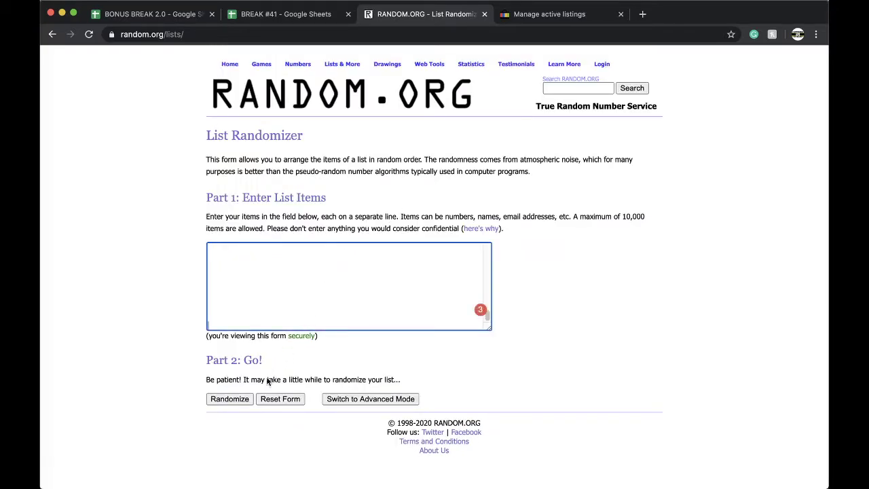
Shuffle the list five times and select the top name as the bonus winner.
left_click(229, 398)
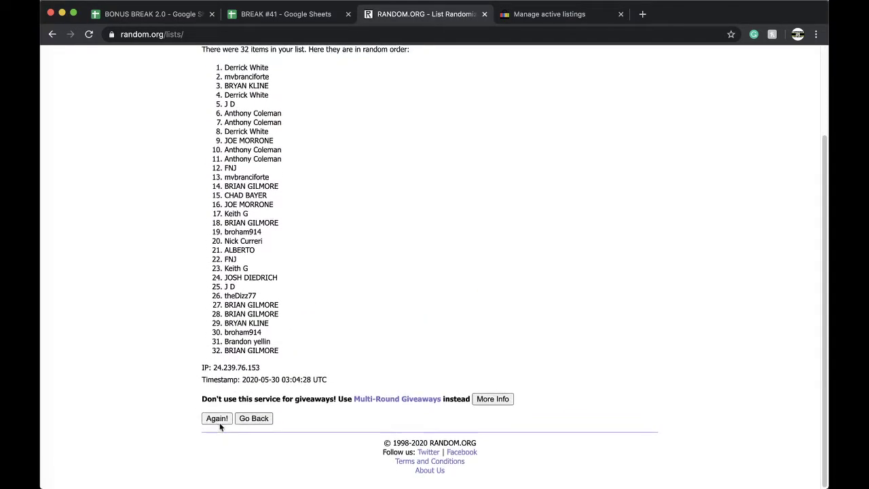
left_click(219, 422)
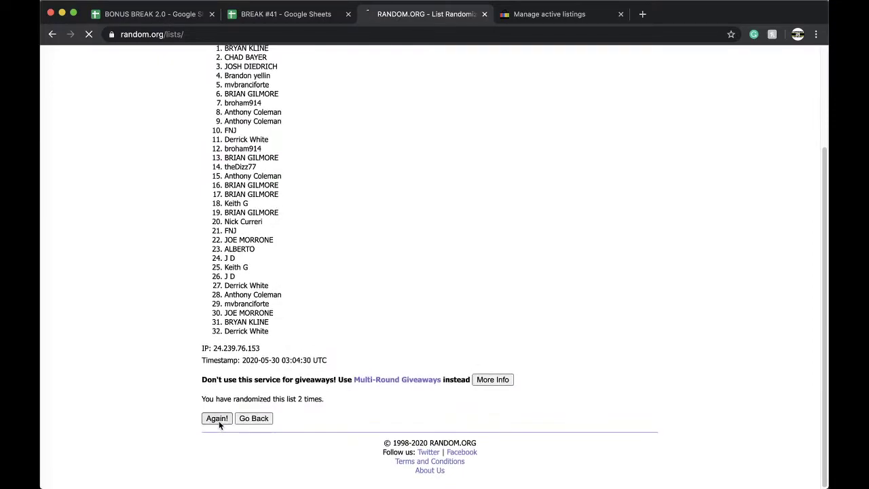
left_click(219, 425)
left_click(219, 420)
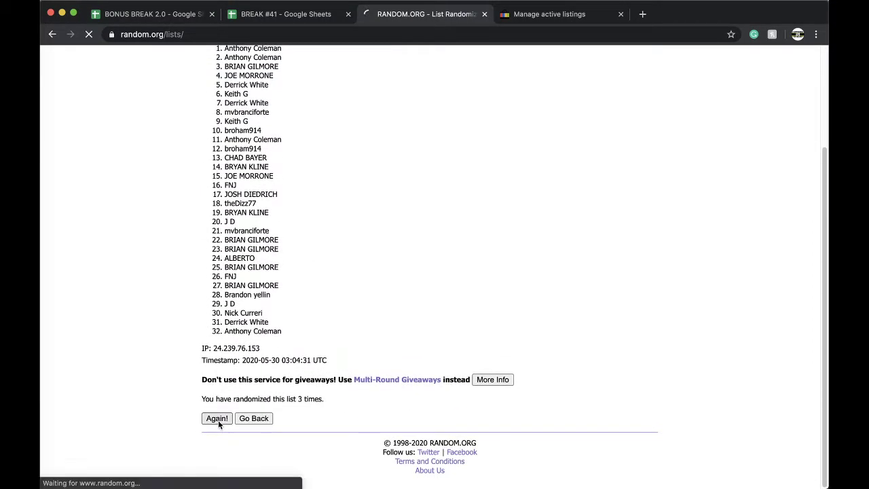
left_click(217, 416)
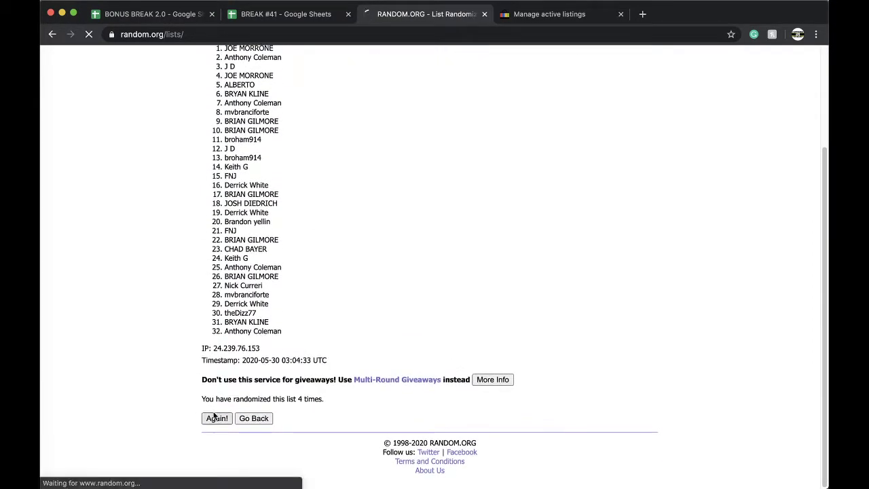
double_click(238, 178)
key("ctrl+c")
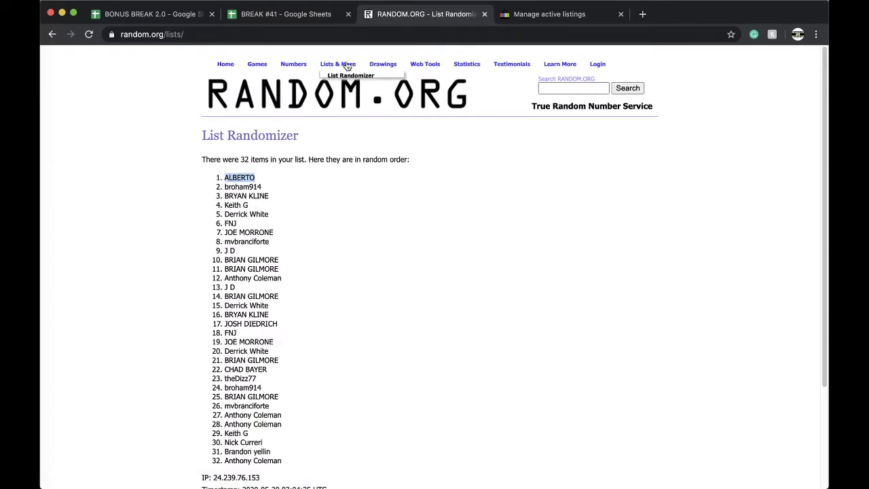
left_click(302, 14)
Move the #8 PREM FS HELMET sheet tab before #283 10X10.
scroll(292, 482, "left", 3)
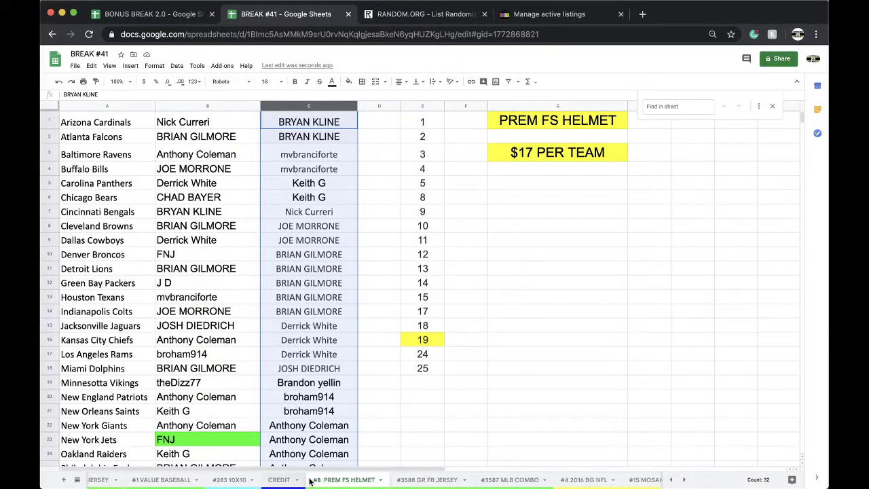
left_click_drag(325, 479, 218, 482)
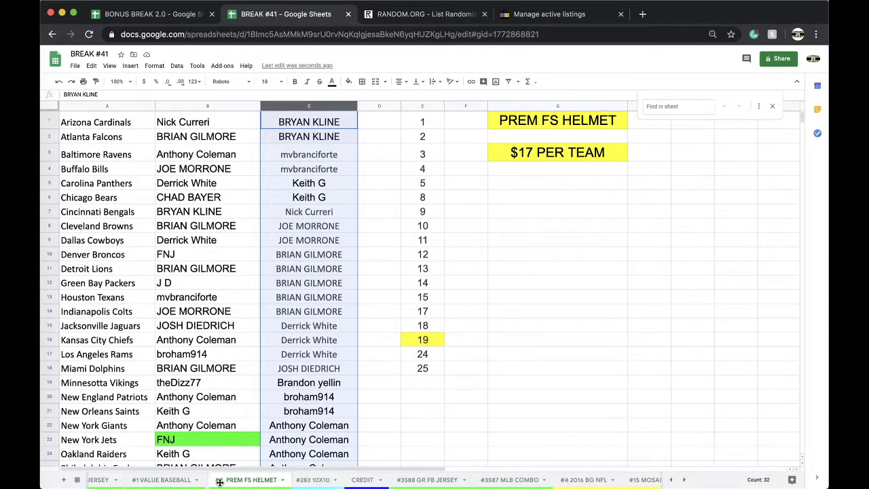
left_click(155, 14)
scroll(387, 481, "right", 5)
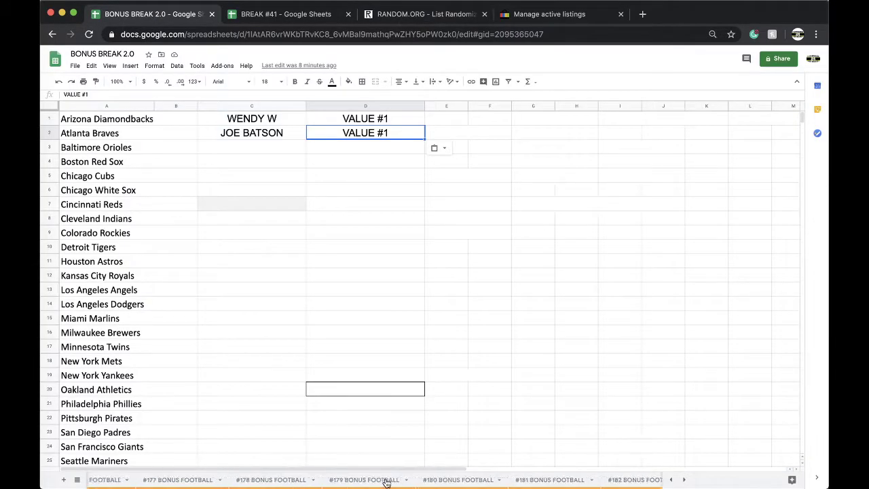
scroll(387, 482, "right", 10)
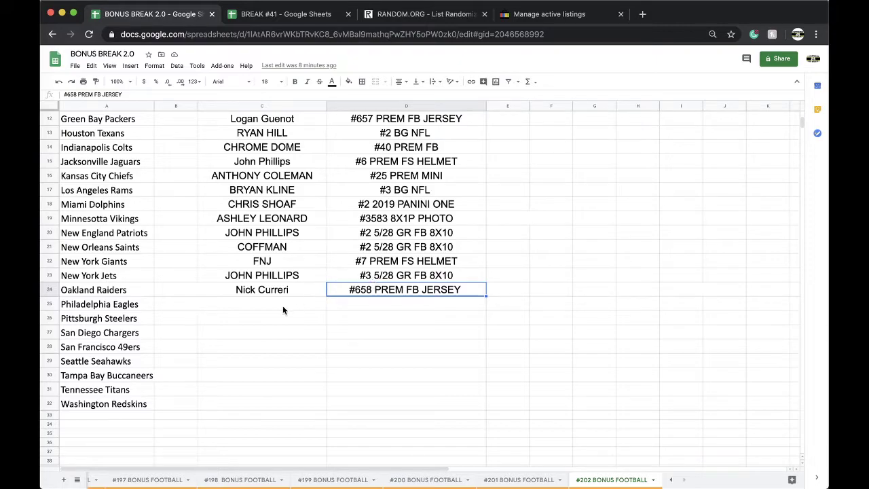
Paste the bonus winner into C25 on the Philadelphia Eagles row as values only.
left_click(283, 310)
key("ctrl+v")
left_click(339, 332)
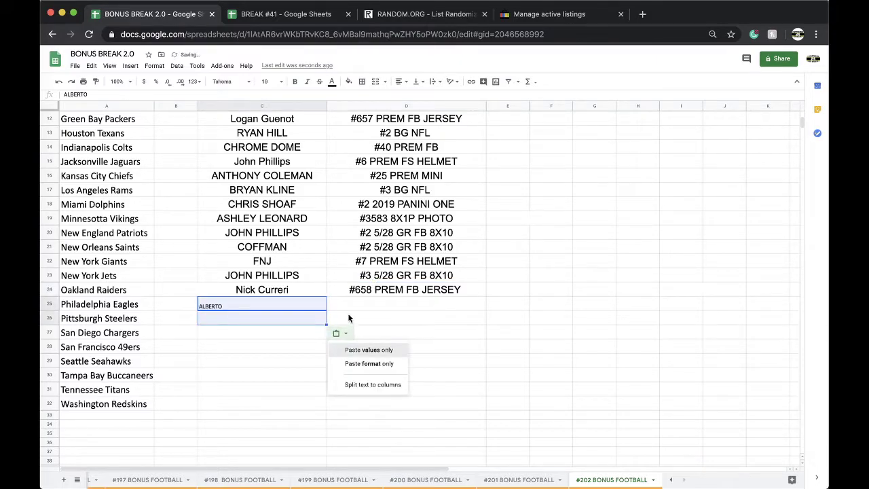
left_click(369, 350)
Start the prize entry '#8 prem fs' in D25, erasing the mistyped 'jersey'.
left_click(380, 304)
type("#8 prem ")
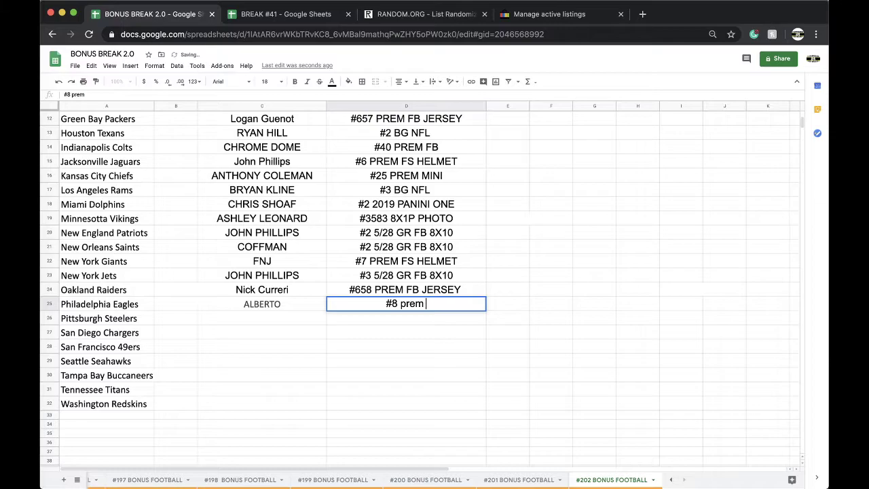
type("fs jersey")
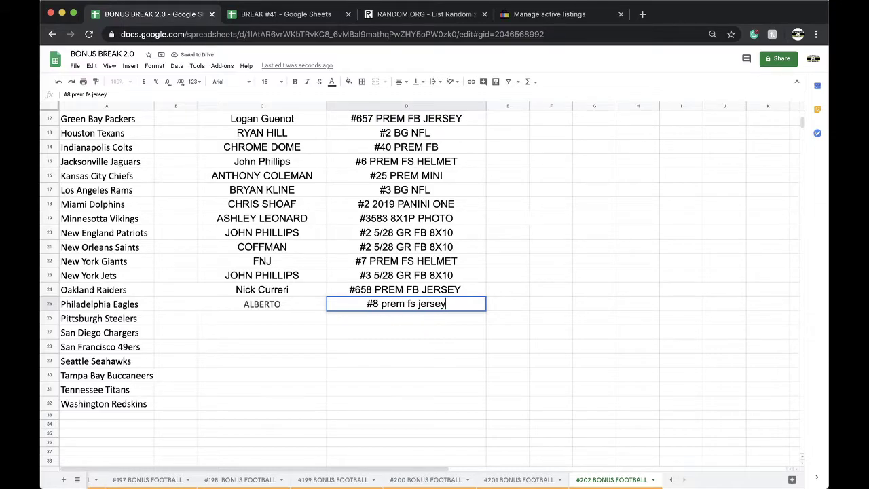
key("BackSpace")
key("BackSpace")
key("BackSpace")
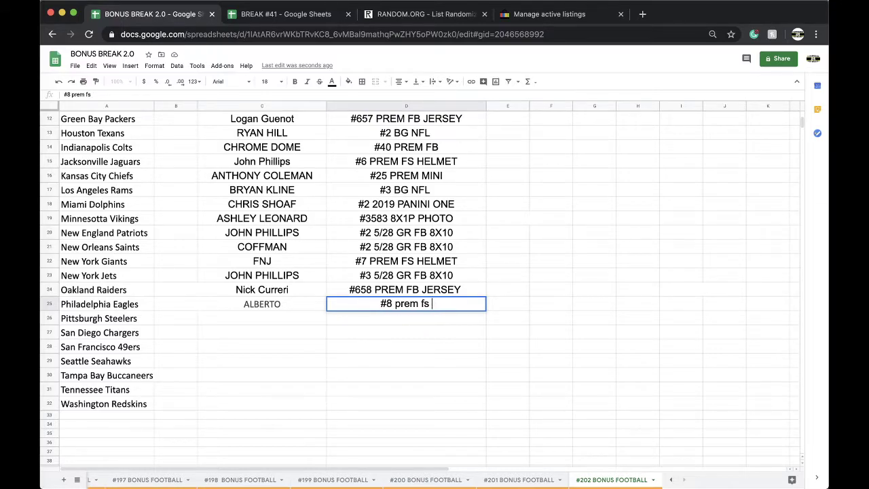
Complete D25 as '#8 prem fs helmet' and show BREAK #41's #3588 GR FB JERSEY sheet.
type("helmet")
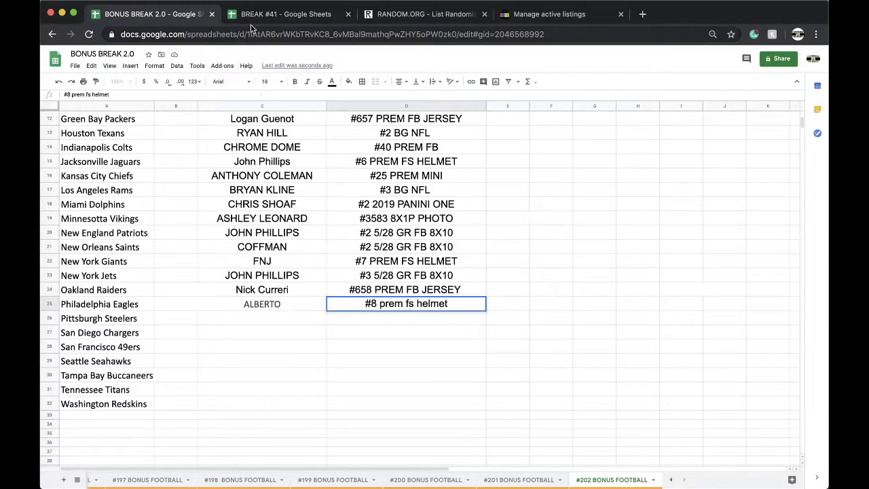
left_click(250, 21)
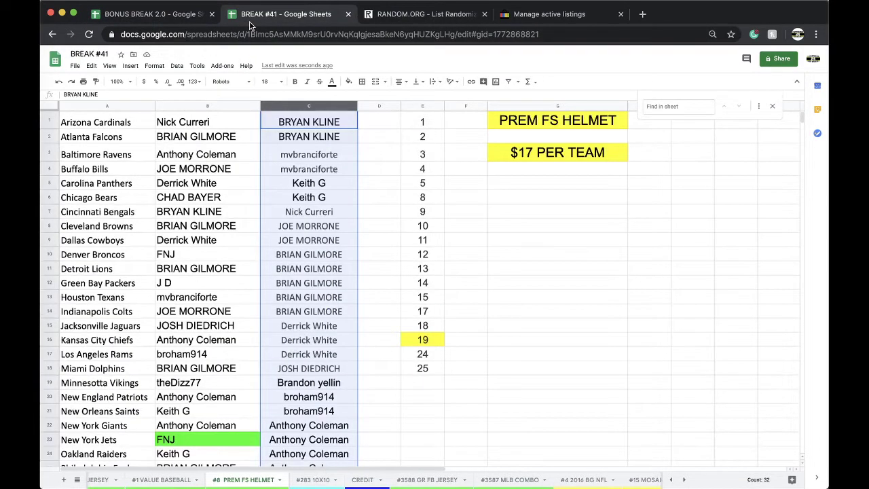
left_click(425, 480)
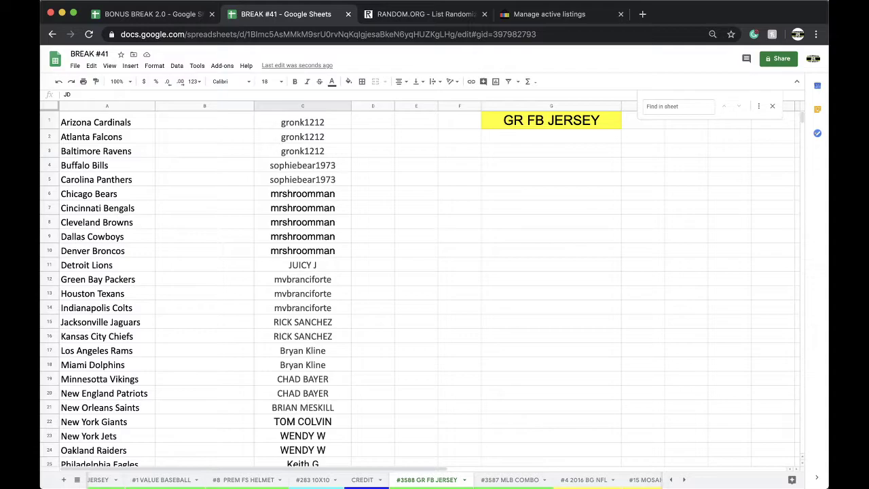